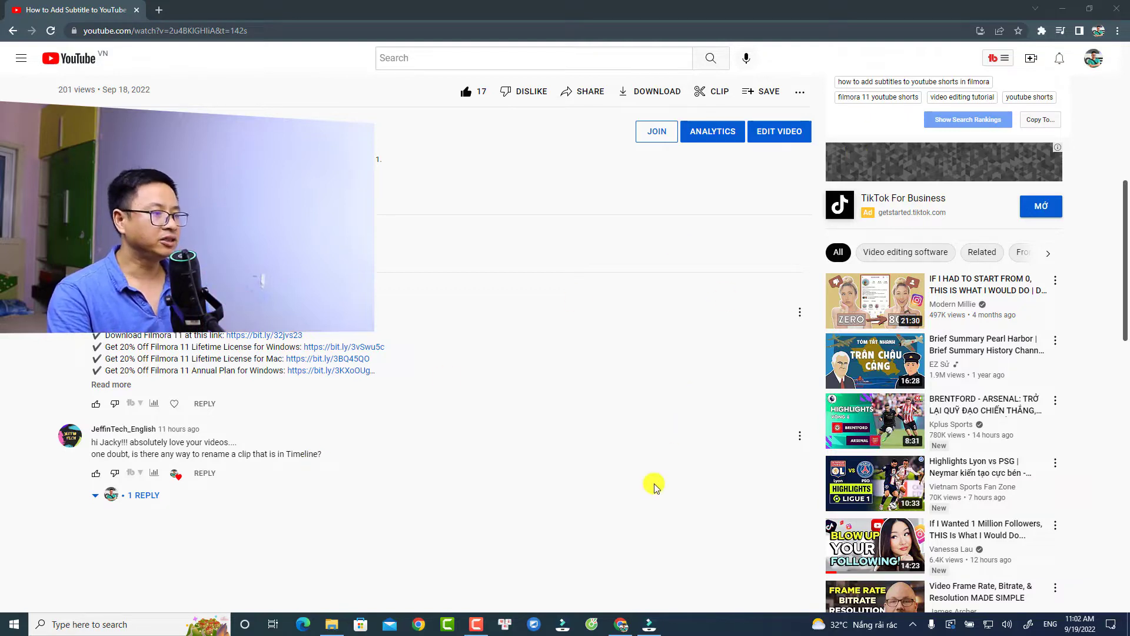
Switch from the YouTube comment page to the Filmora editor from the taskbar.
click(647, 626)
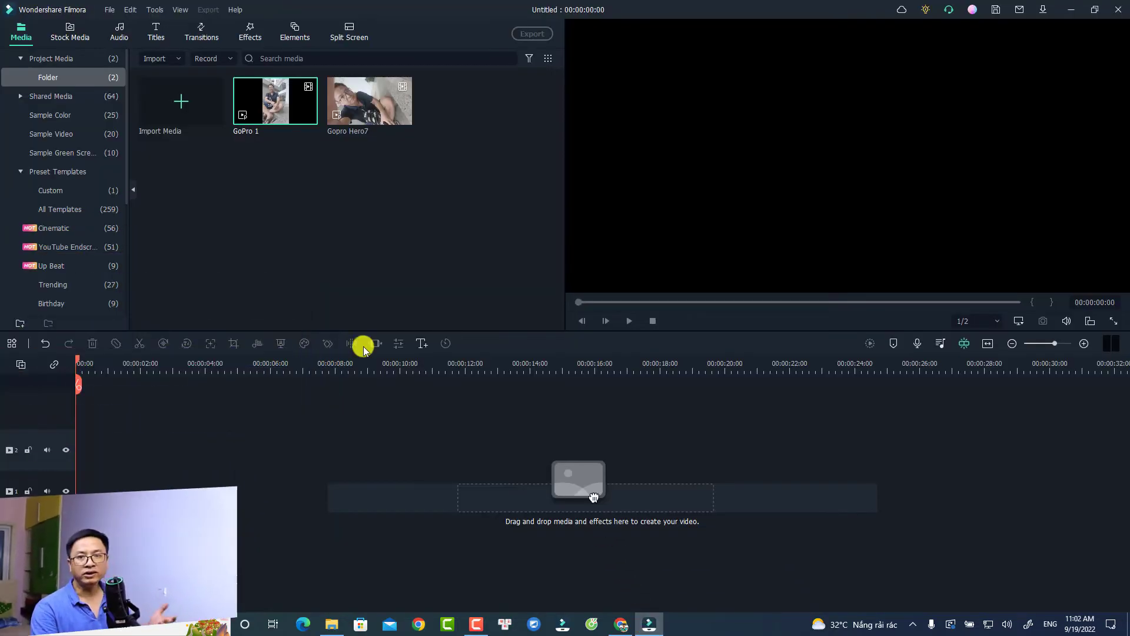
Place the Gopro Hero7 clip from the Media panel on video track 1.
drag(369, 117, 140, 473)
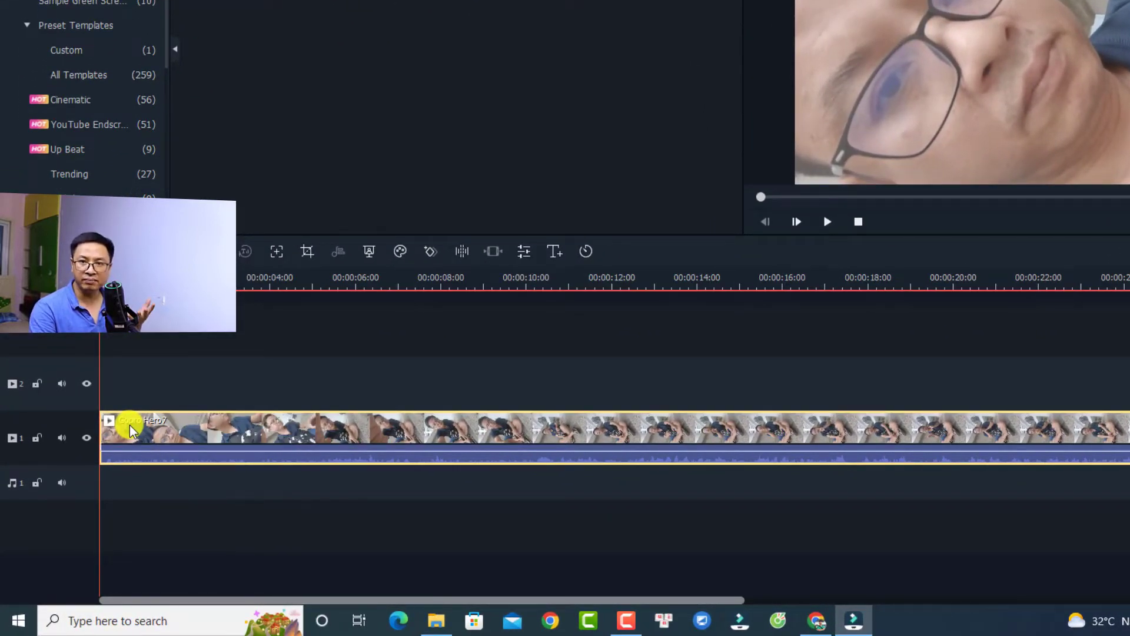
Select the Gopro Hero7 timeline clip and mute its audio with Ctrl+Shift+M.
right_click(191, 431)
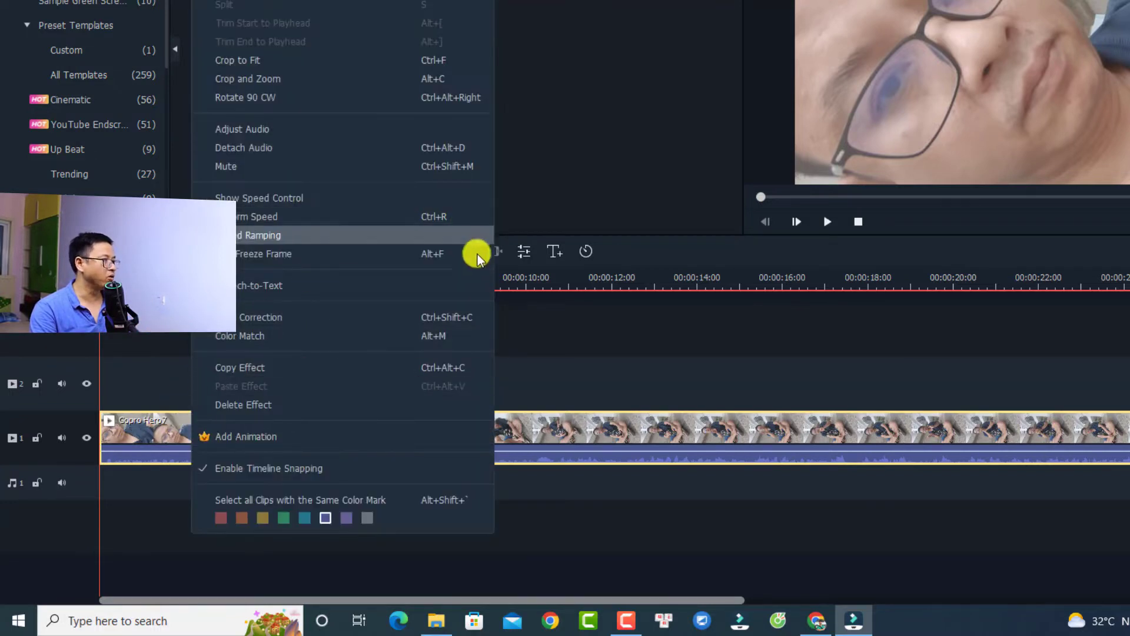
click(147, 384)
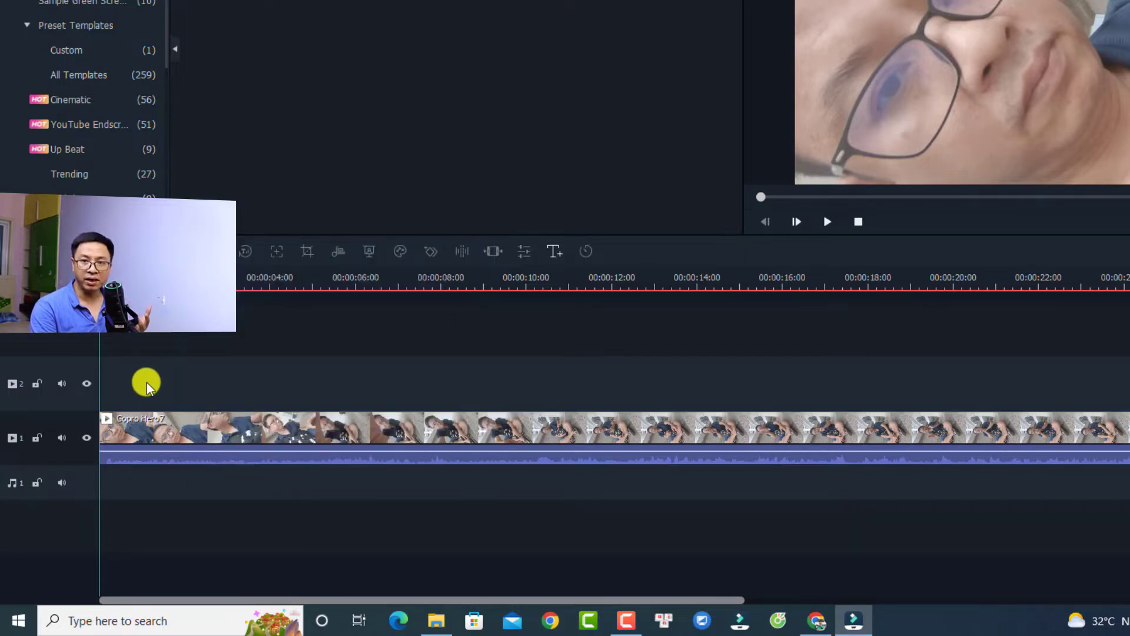
click(161, 439)
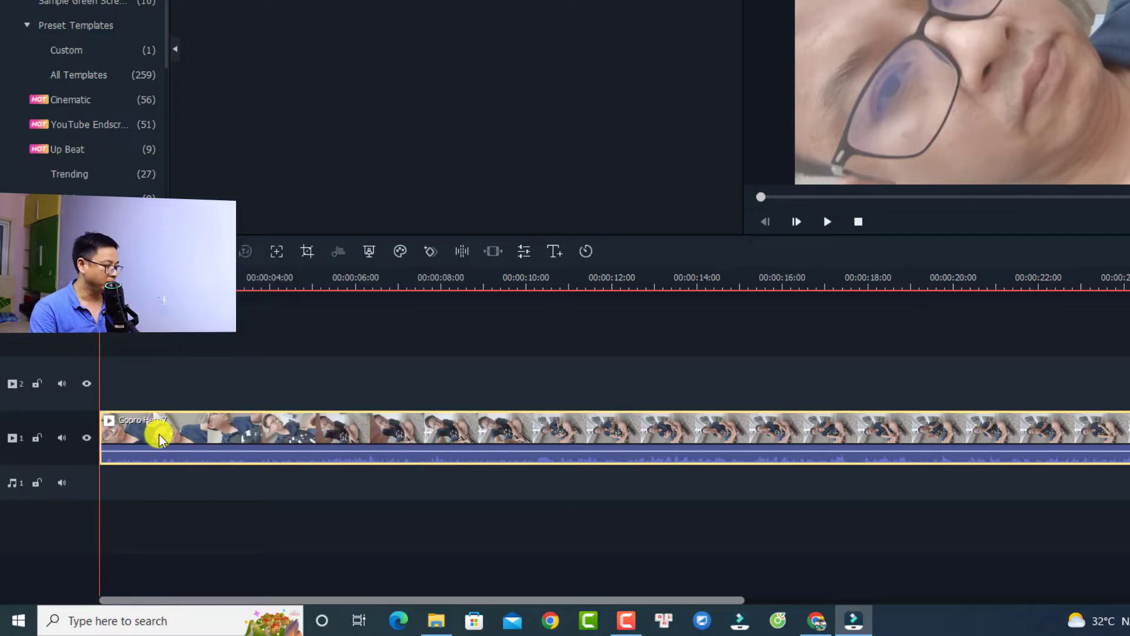
key(ctrl+shift+m)
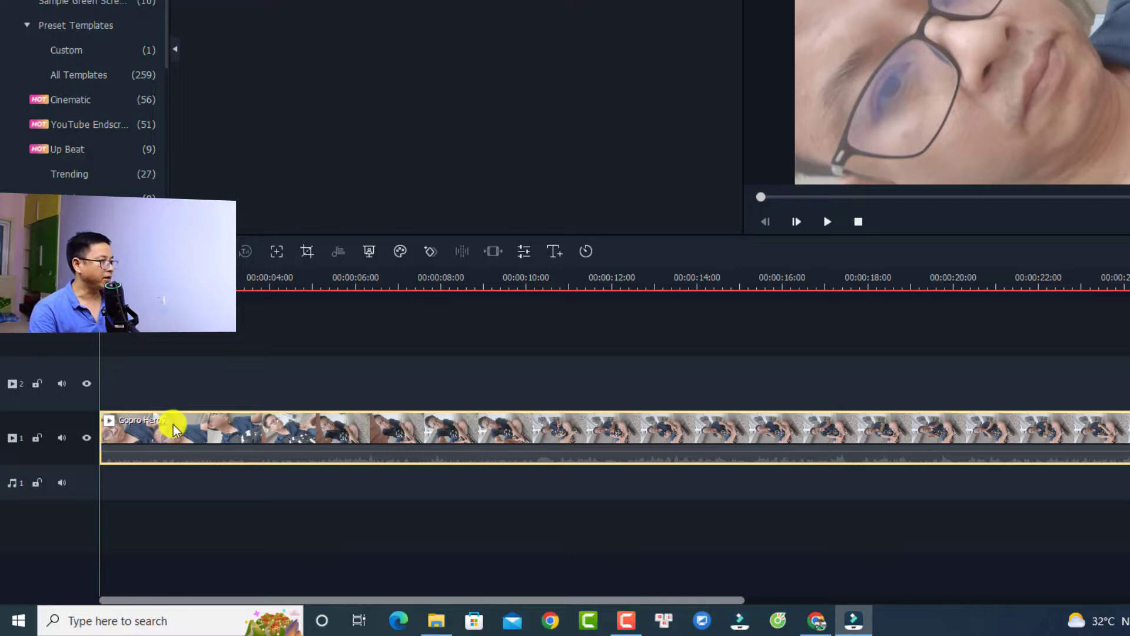
Add a yellow marker named 'This B Roll Number 1' at 00:00:00:07 on the clip.
click(112, 282)
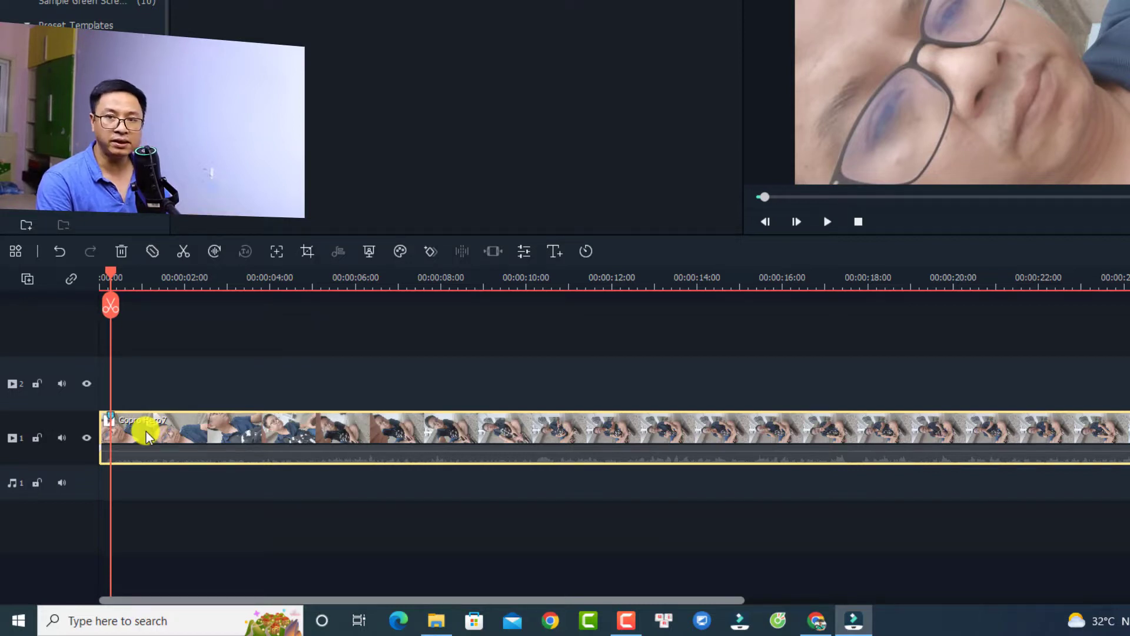
key(m)
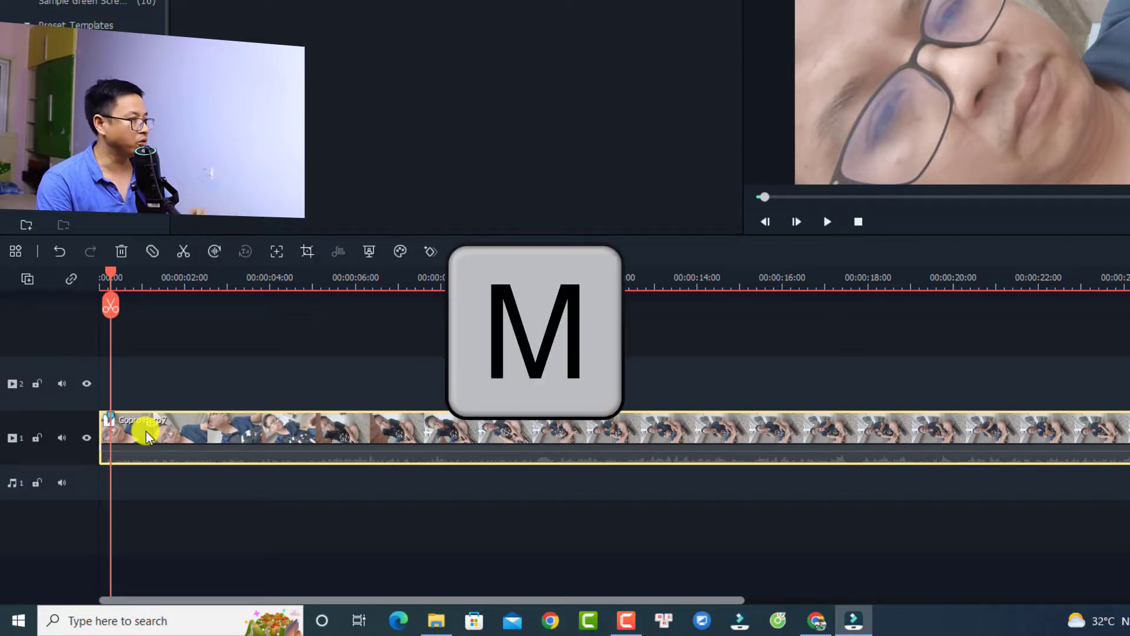
double_click(112, 416)
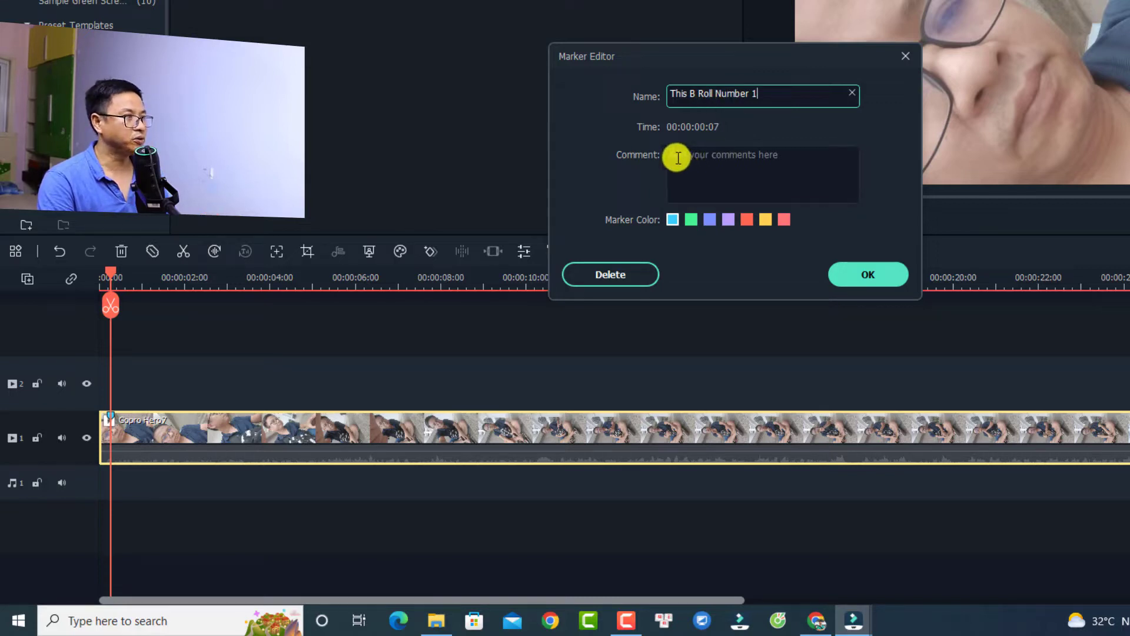
click(677, 158)
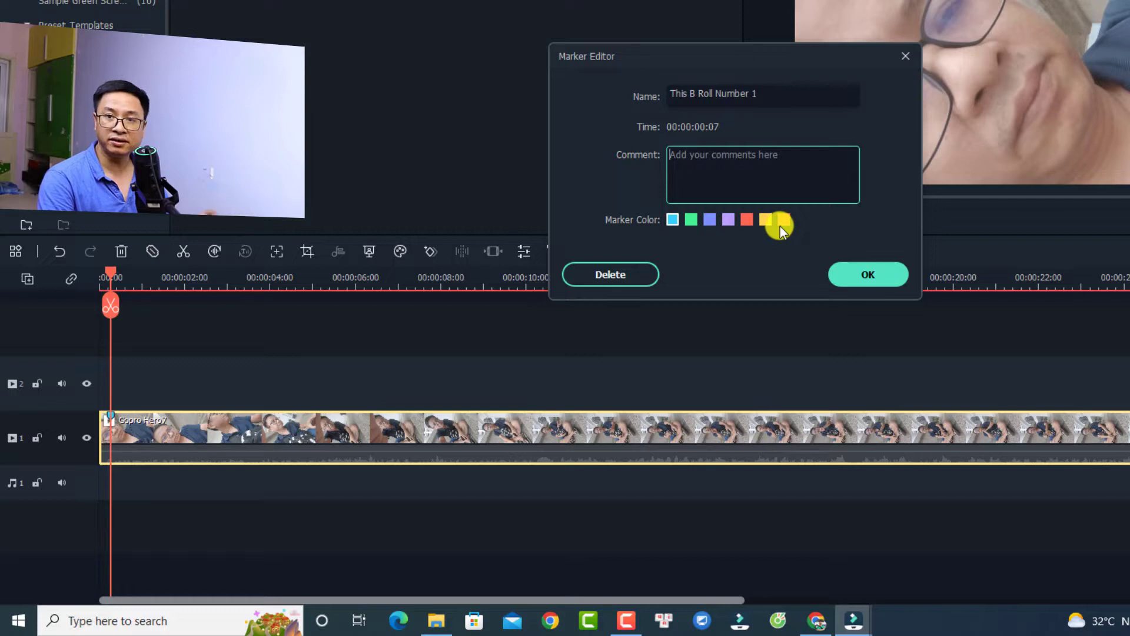
click(765, 221)
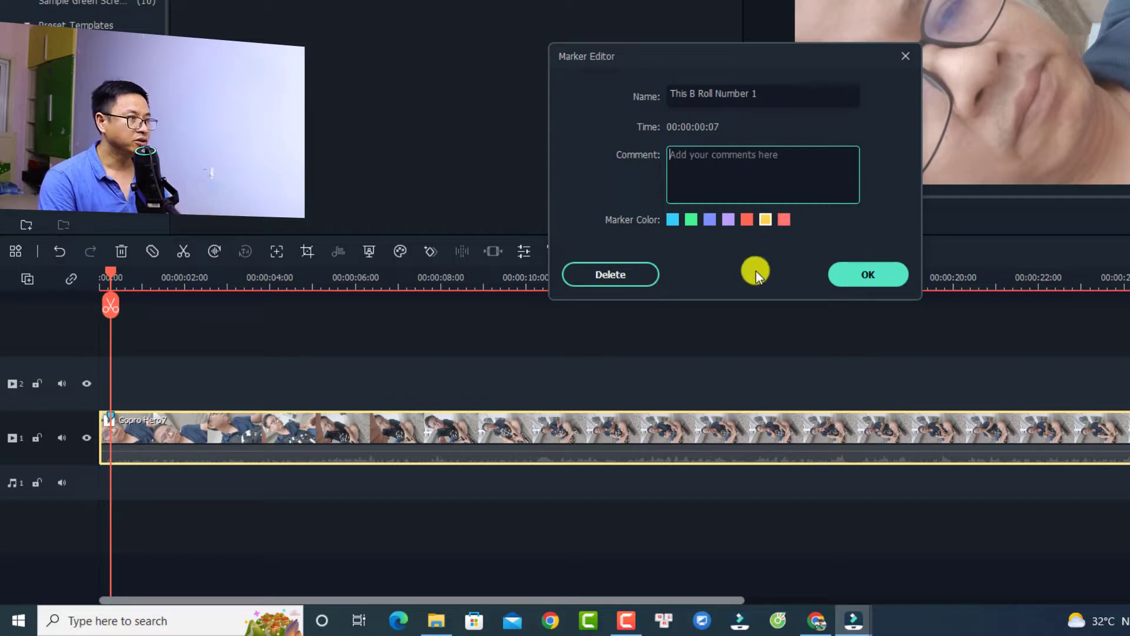
click(861, 275)
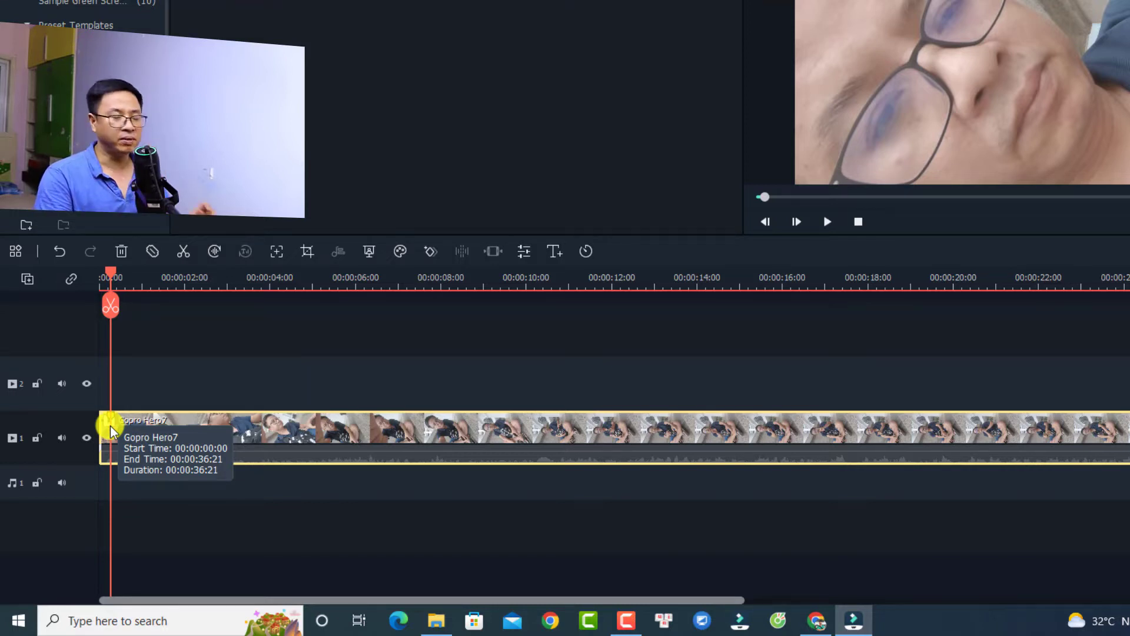
Split the Gopro Hero7 clip at about the 4-second mark.
click(246, 288)
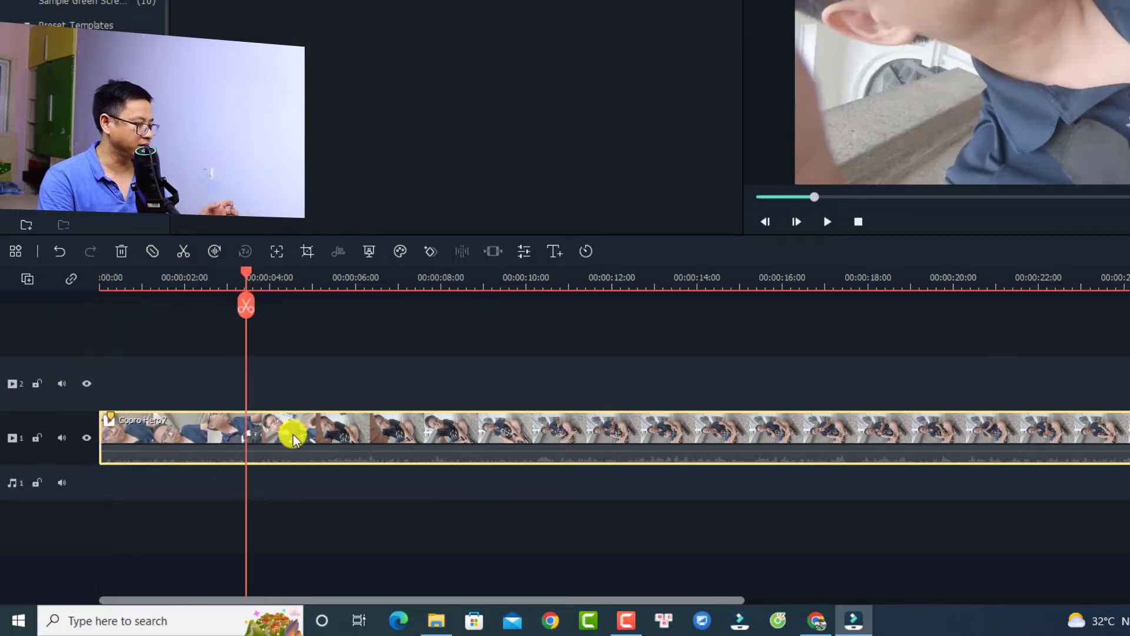
key(ctrl+b)
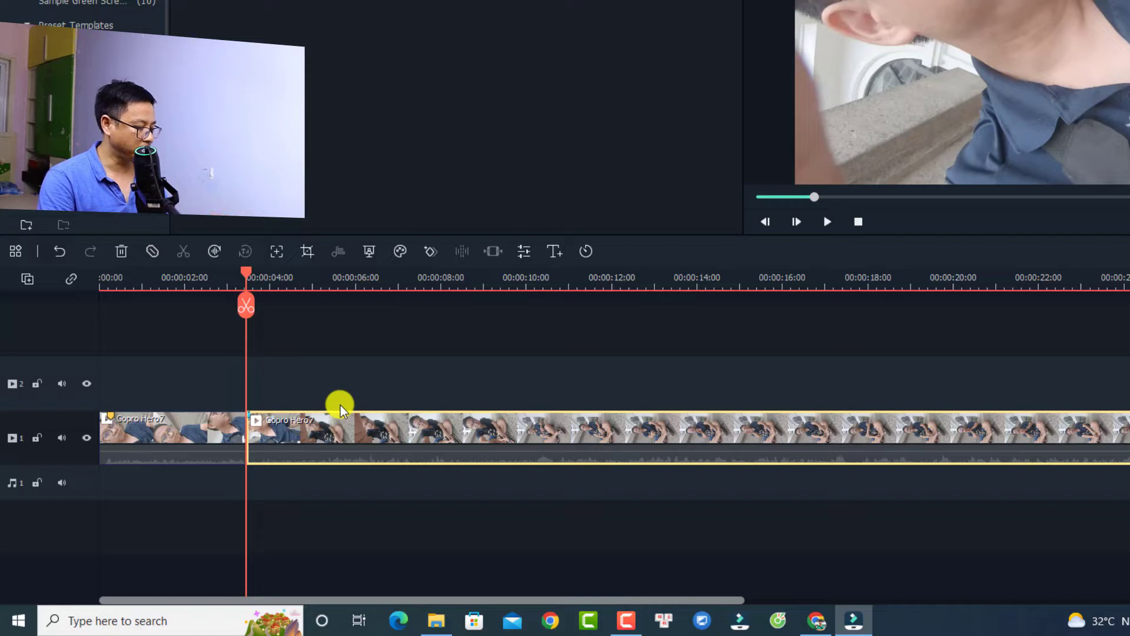
key(ctrl+z)
Name the marker at 00:00:04:12 'Broll 2', then return the playhead to the start.
click(291, 272)
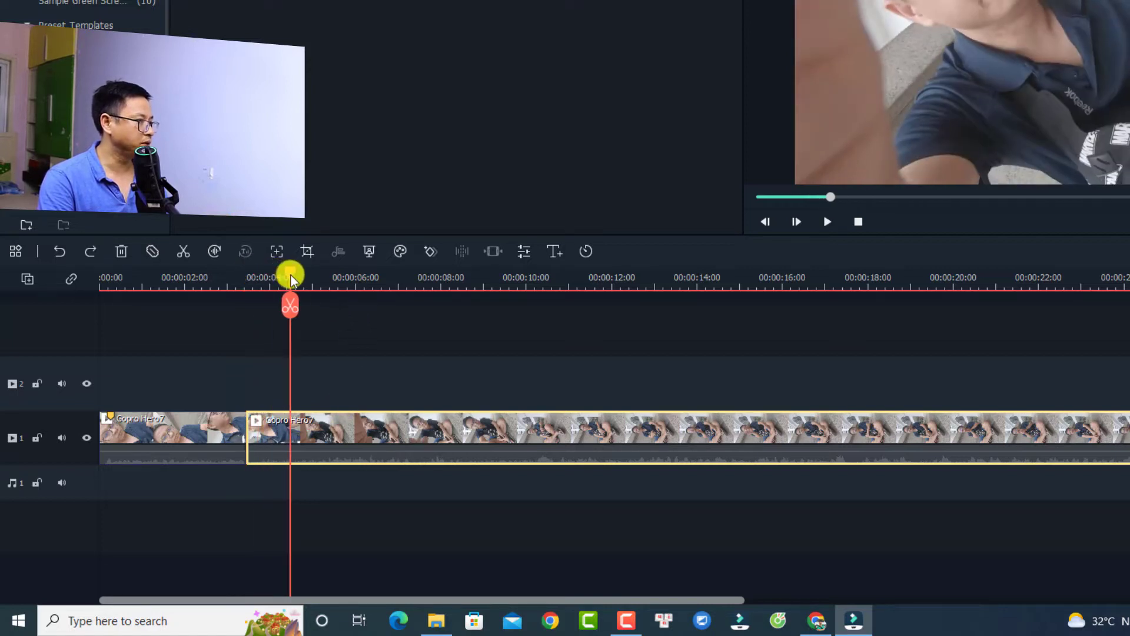
double_click(291, 407)
text(Broll 2)
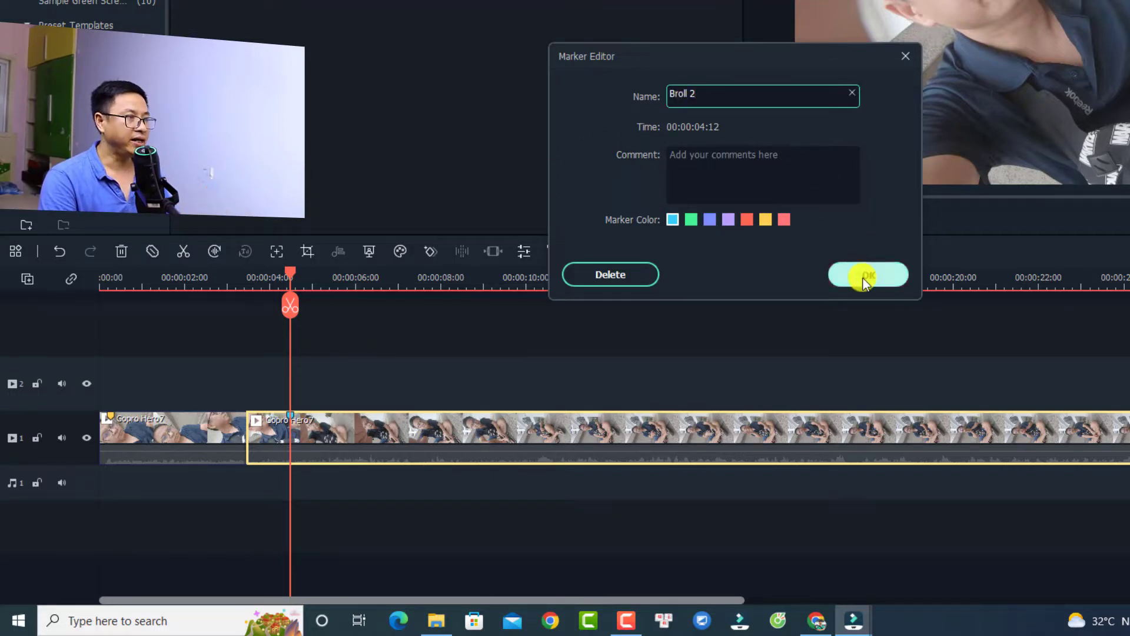
click(866, 277)
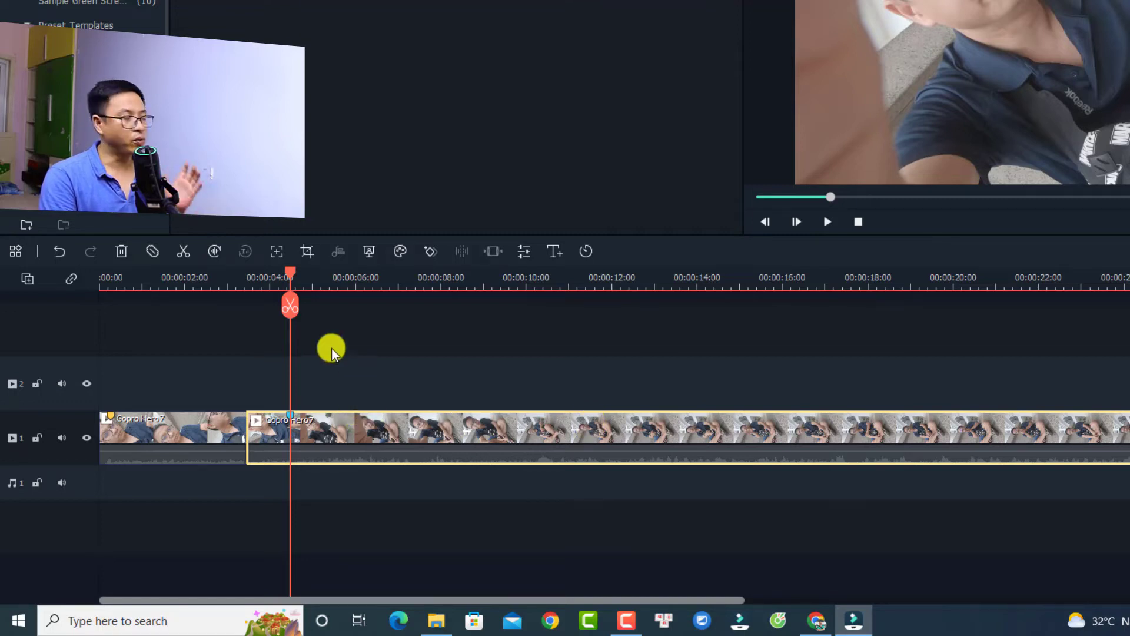
drag(292, 277, 112, 310)
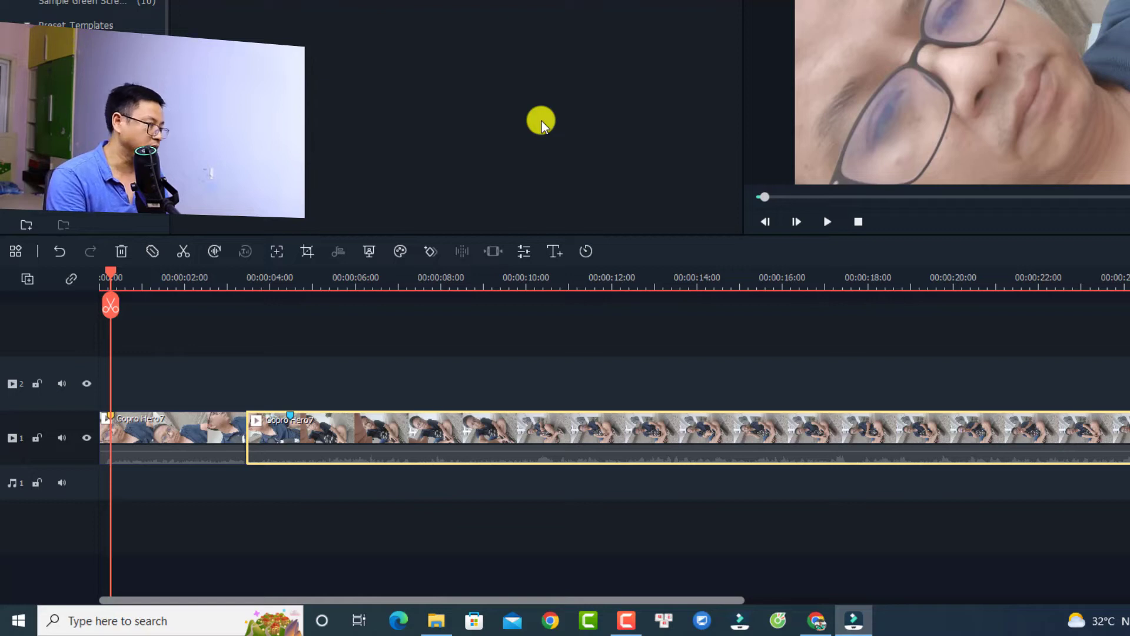
Jump forward to the Broll 2 marker, then back to the first marker.
key(shift+Down)
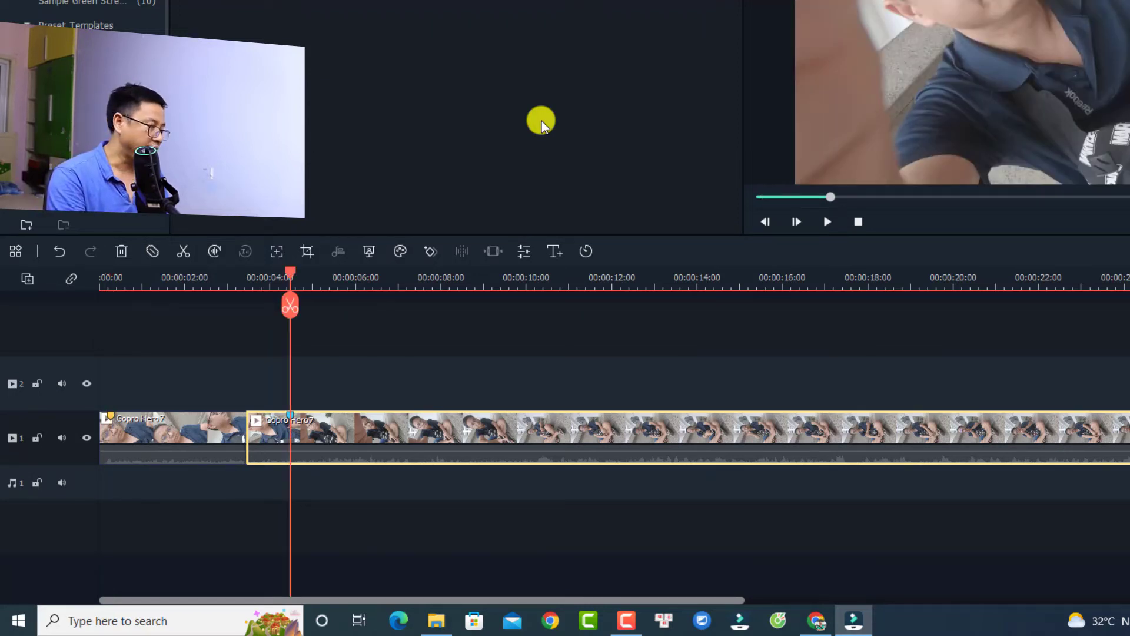
key(shift+Up)
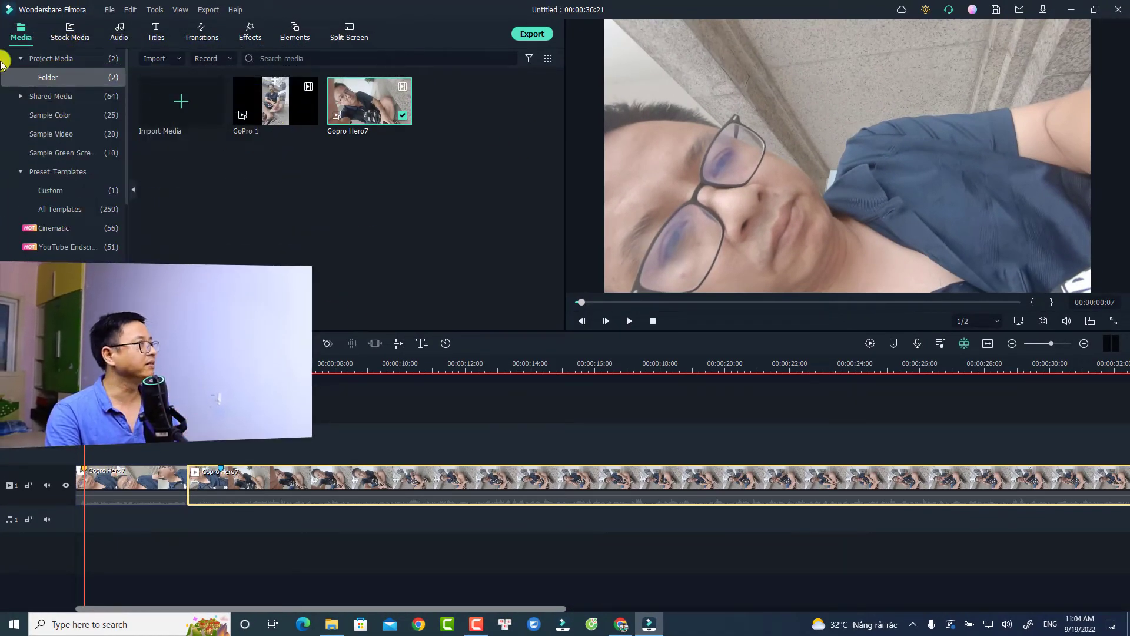
Clear the timeline and rename the GoPro 1 media clip to 'GoPro 7'.
drag(295, 114, 121, 518)
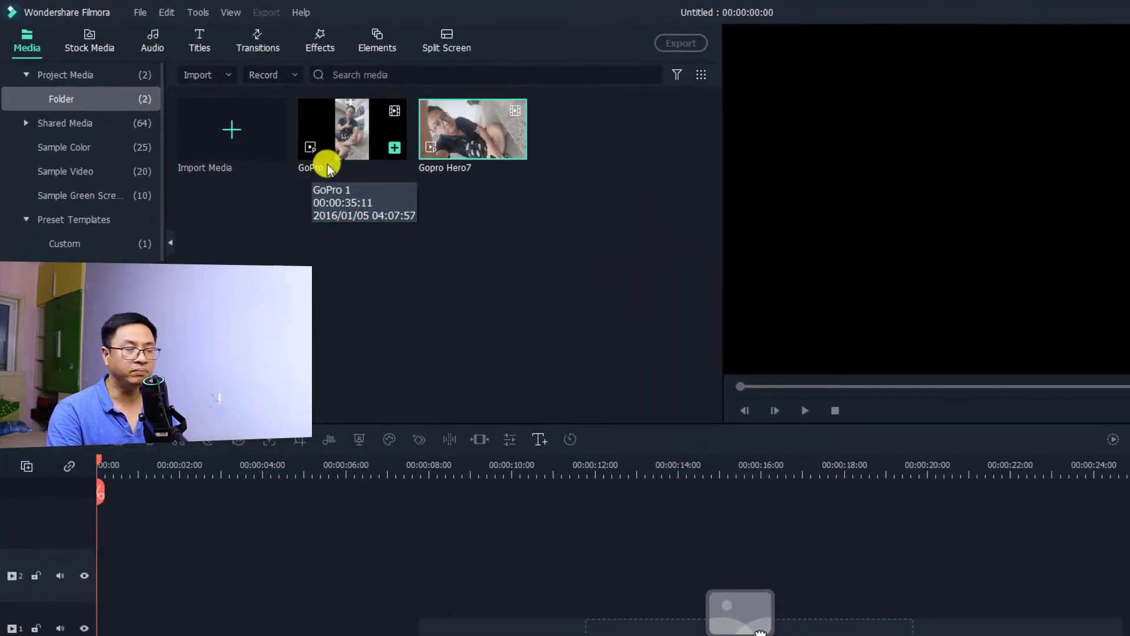
right_click(345, 155)
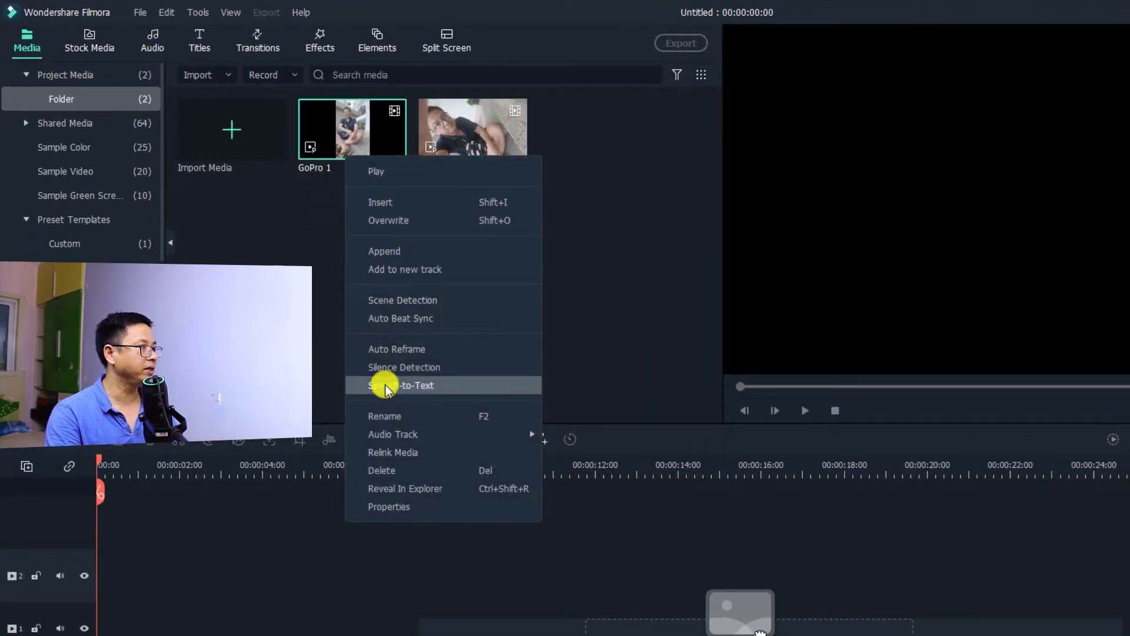
click(385, 417)
text(GoPro 7)
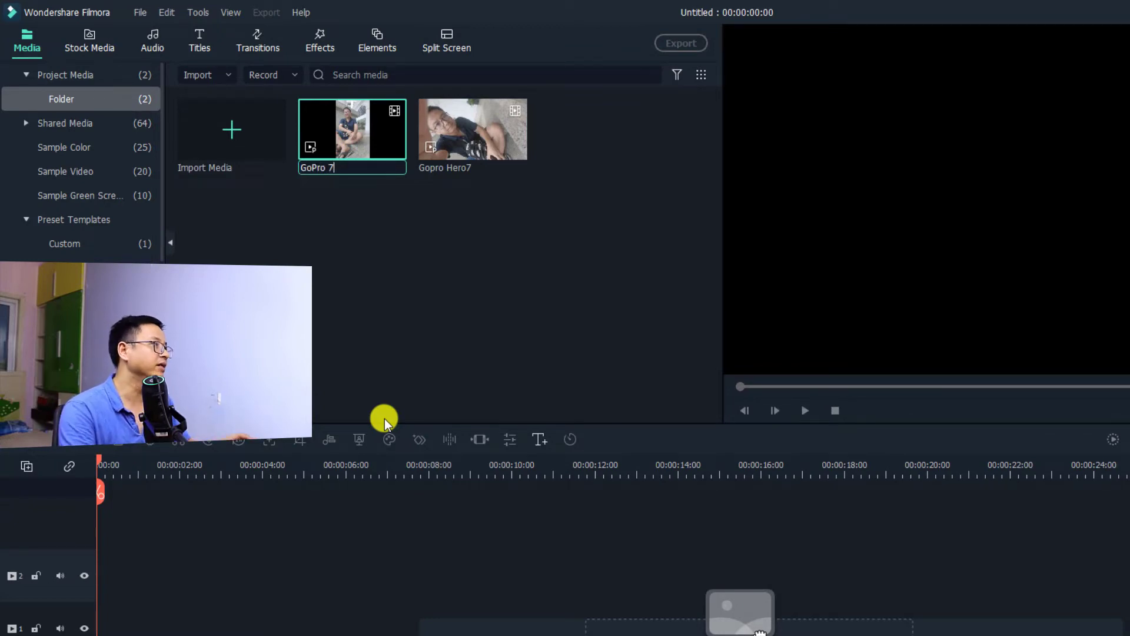
click(379, 292)
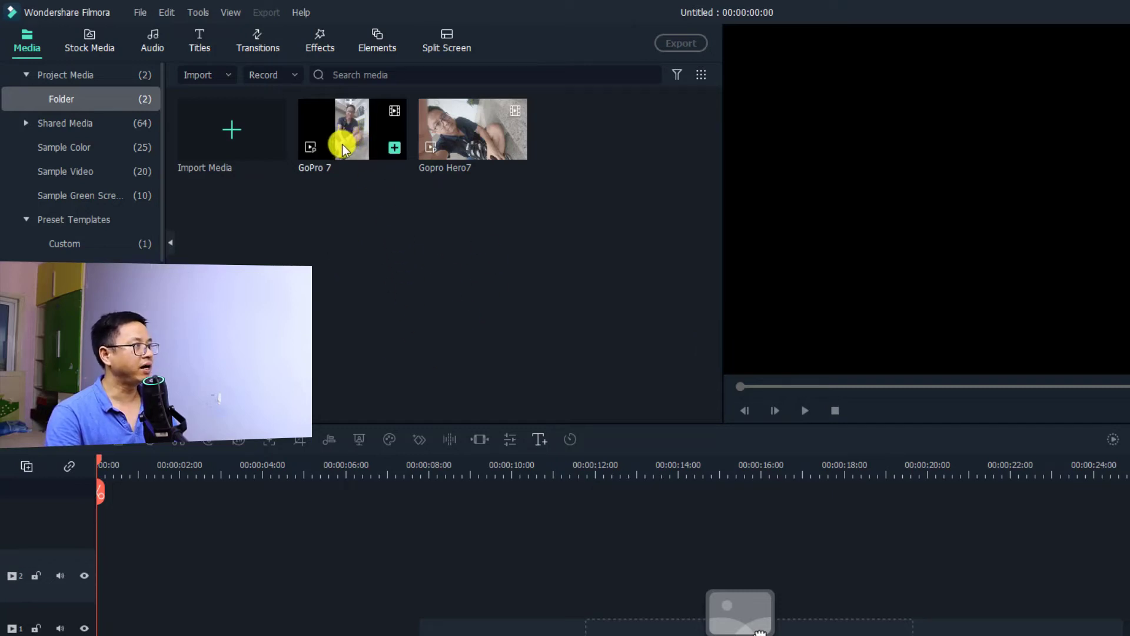
Add the renamed GoPro 7 clip (00:00:35:13) to video track 1.
mouse_move(327, 172)
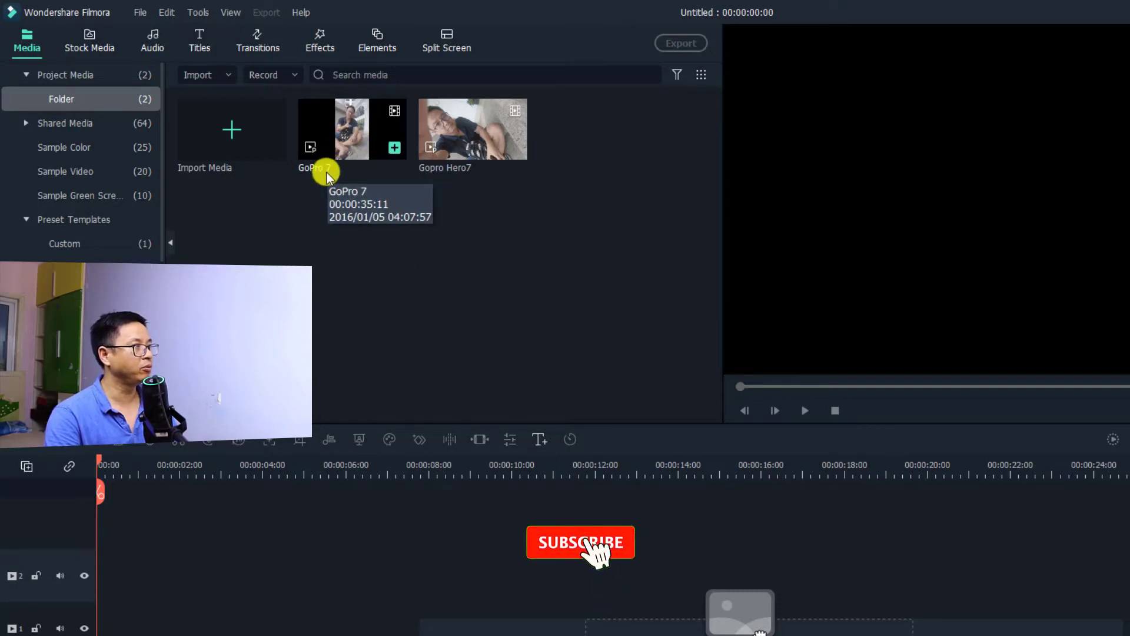
drag(341, 146, 232, 635)
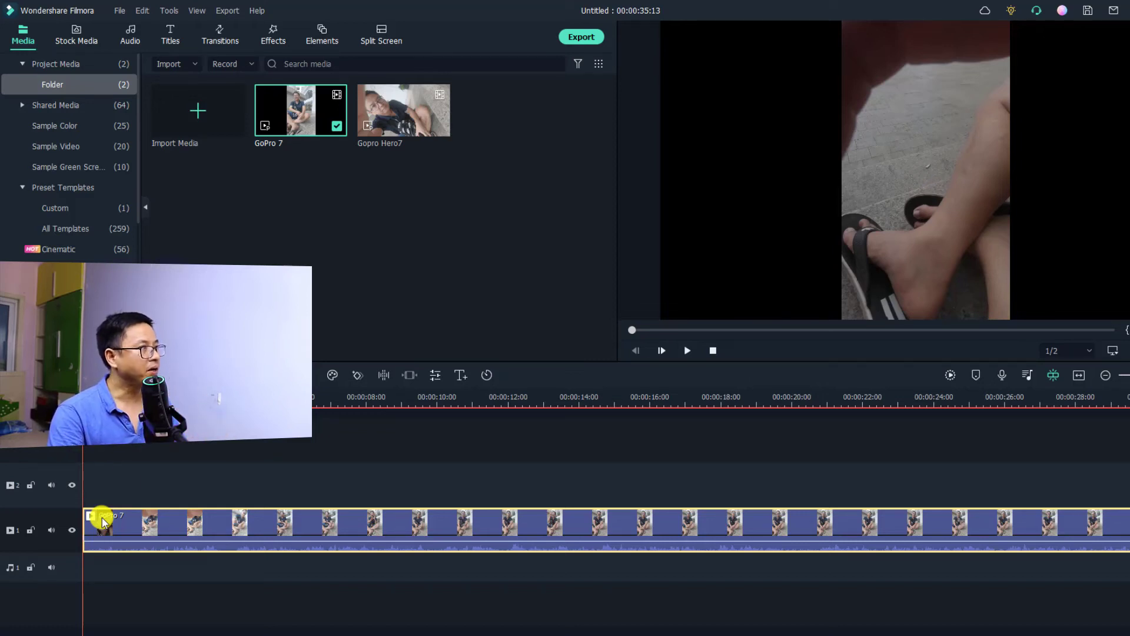
right_click(295, 126)
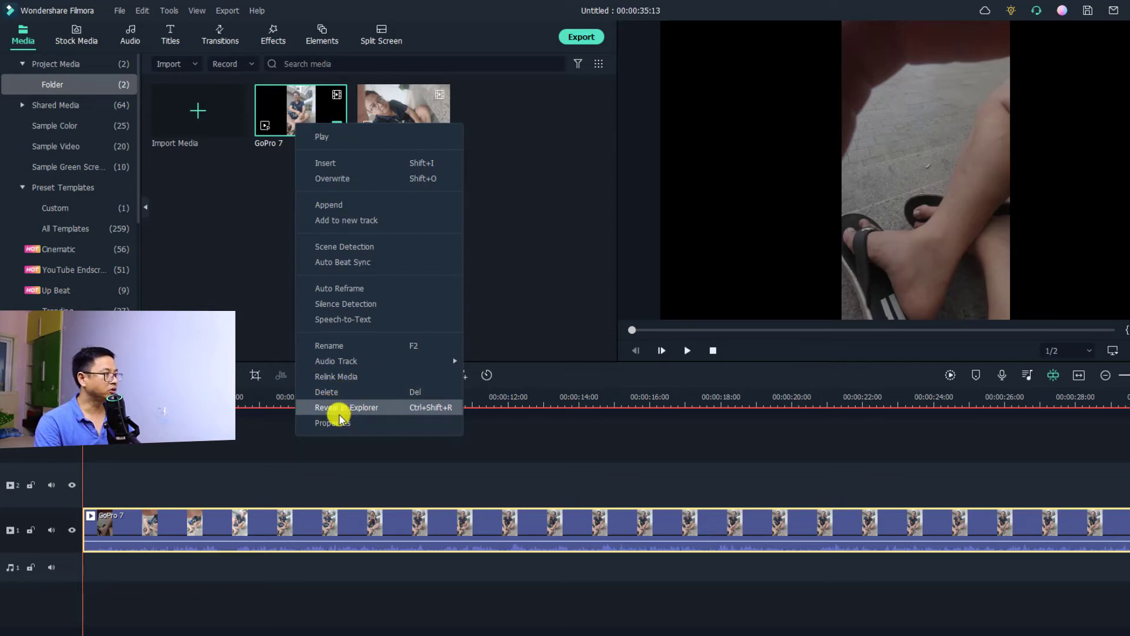
Reveal GoPro 7's source in Explorer and select the nine Royal City MP4 files.
click(356, 408)
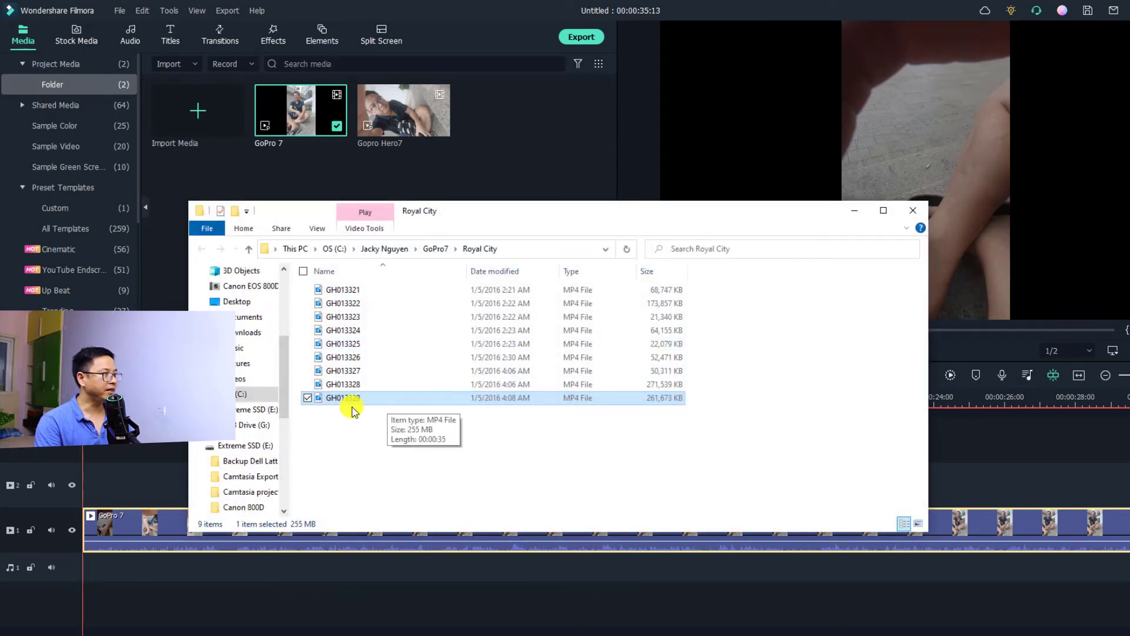
drag(355, 417, 312, 286)
drag(380, 442, 303, 268)
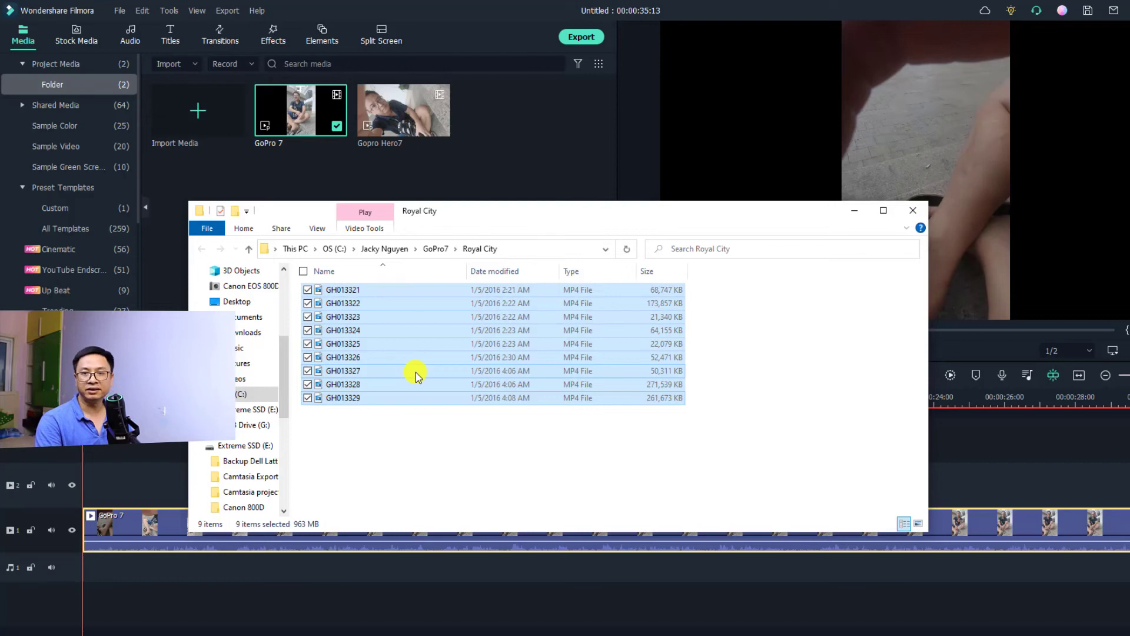